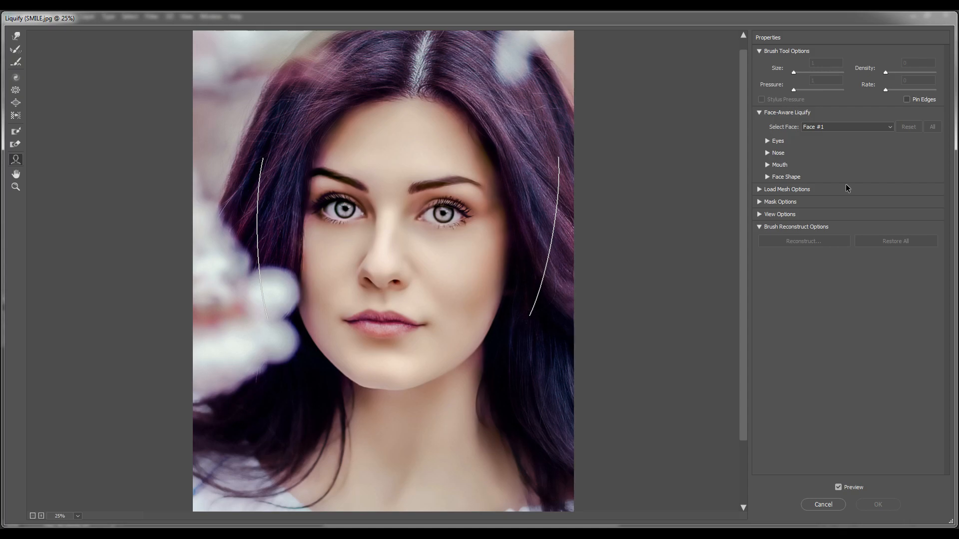
Expand the Mouth settings of Face-Aware Liquify and raise Smile to about 48.
mouse_move(368, 325)
left_click(767, 165)
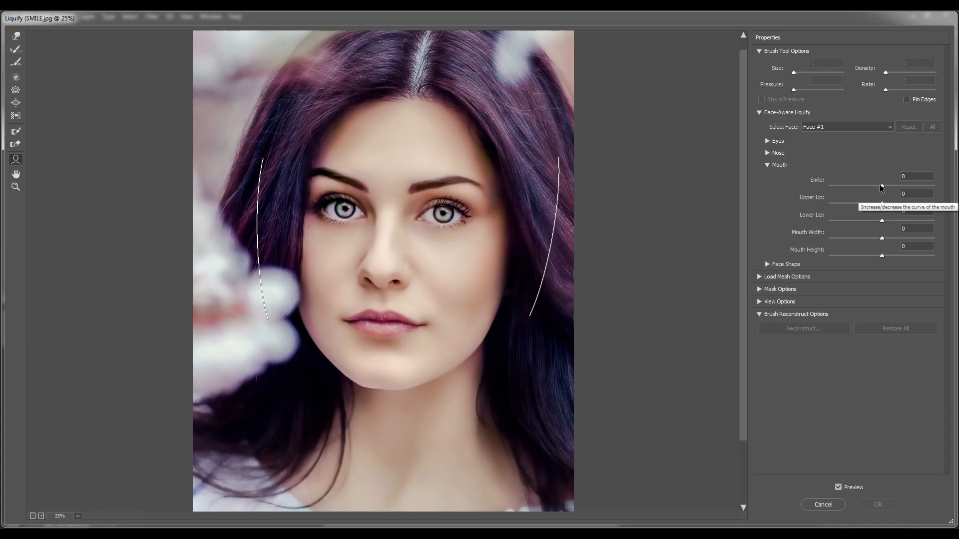
left_click_drag(882, 186, 908, 194)
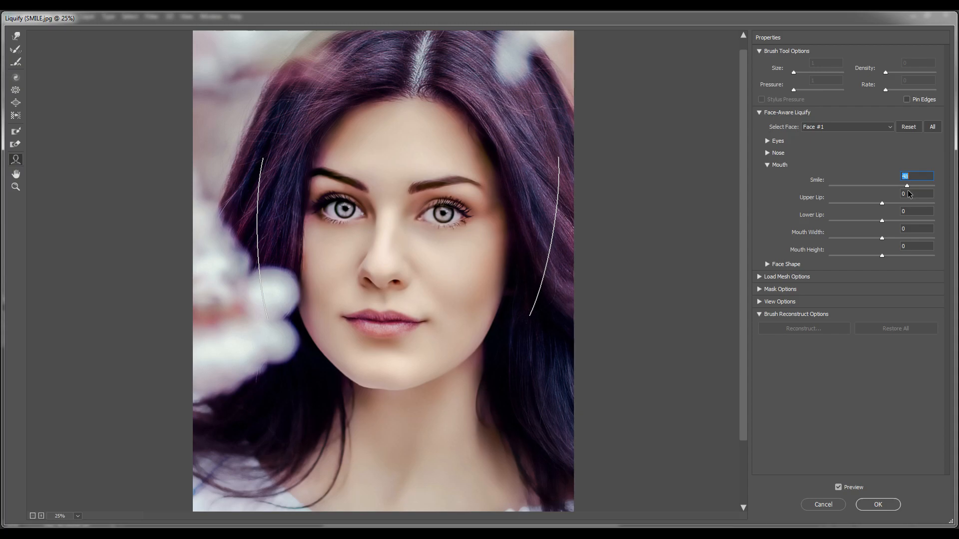
Compare the portrait before and after the smile adjustment by toggling the preview.
left_click(839, 488)
left_click(838, 488)
left_click(838, 488)
left_click(838, 488)
Return Smile to 0, try the mouth curve at -100, and undo that change.
left_click_drag(907, 189, 882, 188)
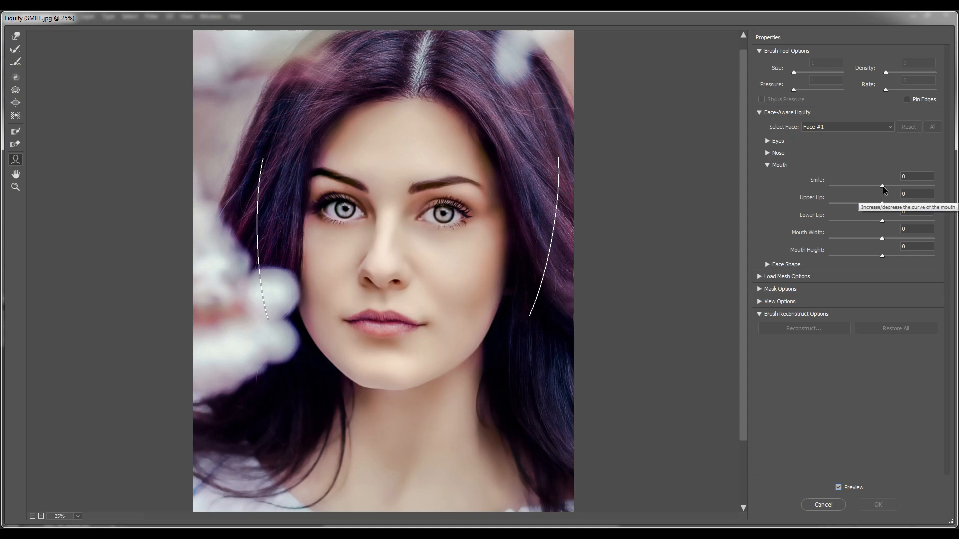
left_click(881, 187)
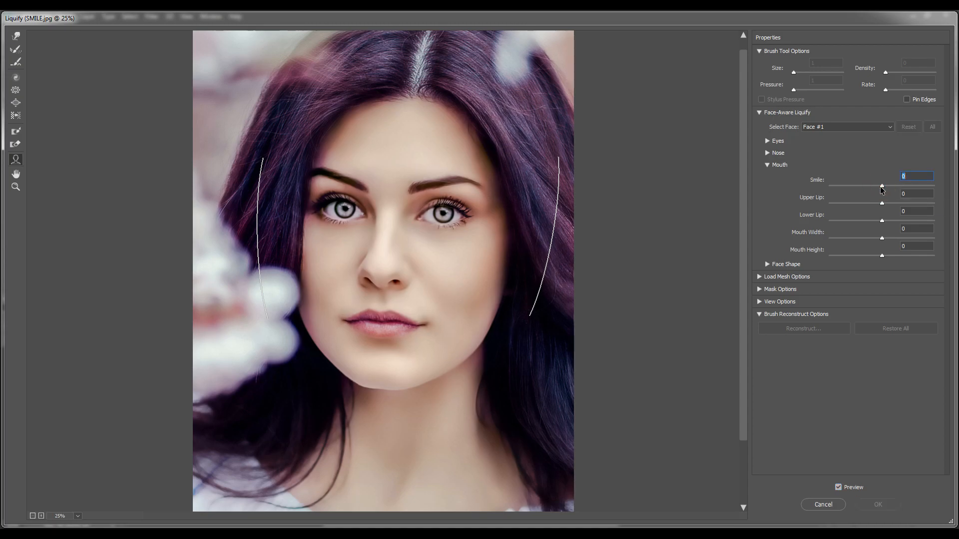
left_click_drag(882, 188, 816, 189)
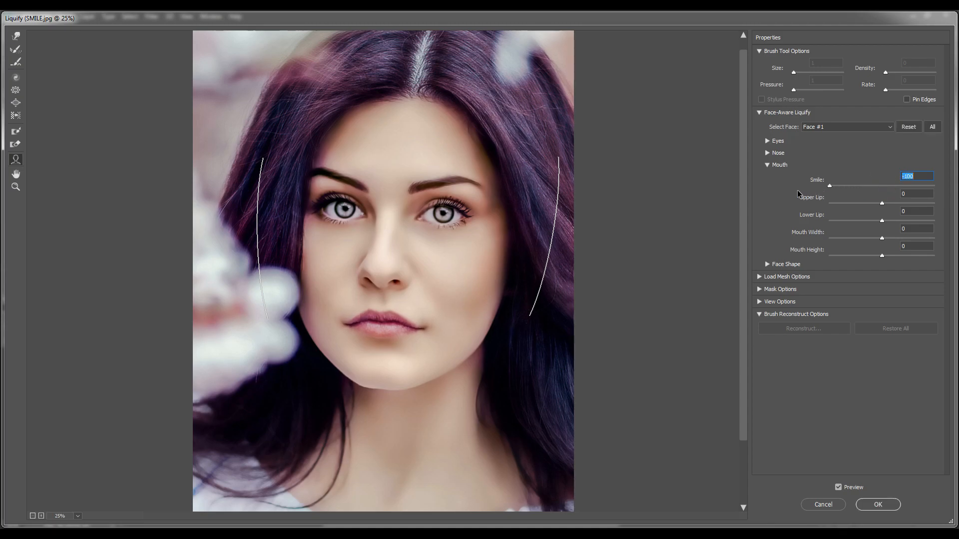
key("ctrl+z")
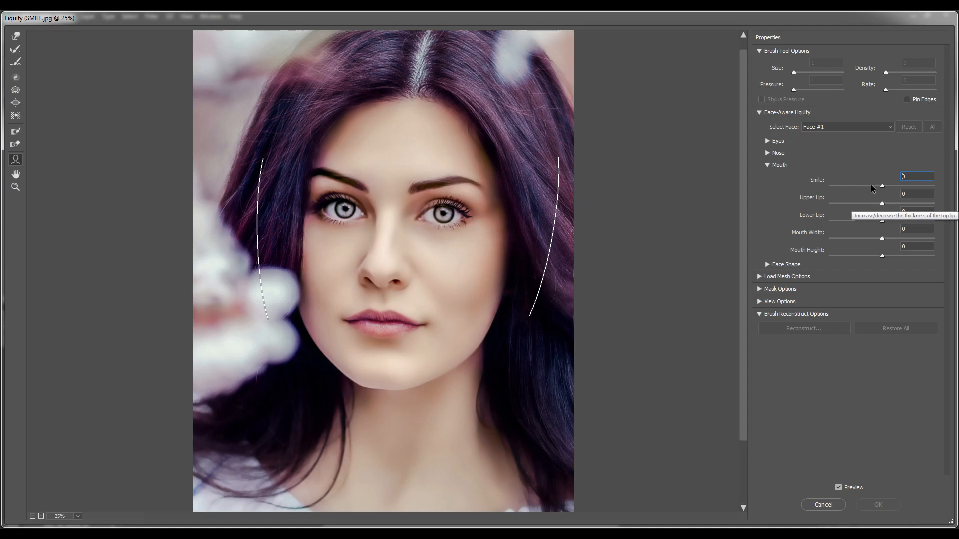
Set Smile to 44, test the Upper Lip thickness, and return Upper Lip to 0.
left_click_drag(882, 187, 903, 186)
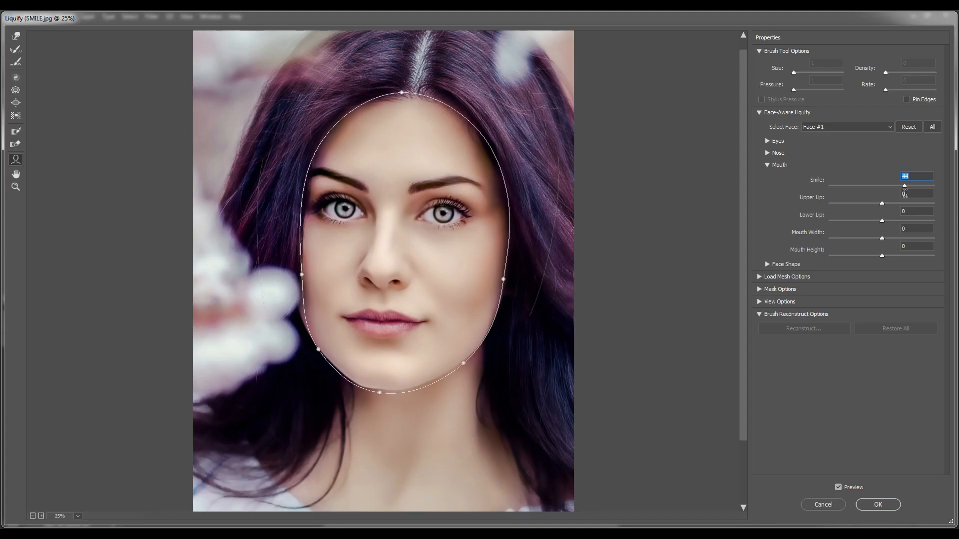
left_click_drag(883, 204, 824, 201)
type("0")
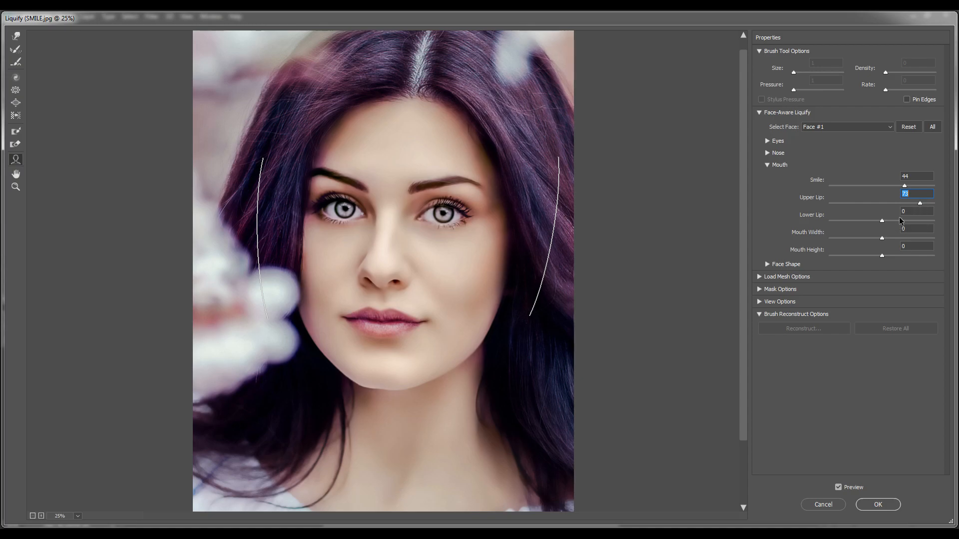
Narrow the mouth to a Mouth Width of about -56, adjust Mouth Height, and apply the Liquify changes.
left_click_drag(882, 220, 857, 242)
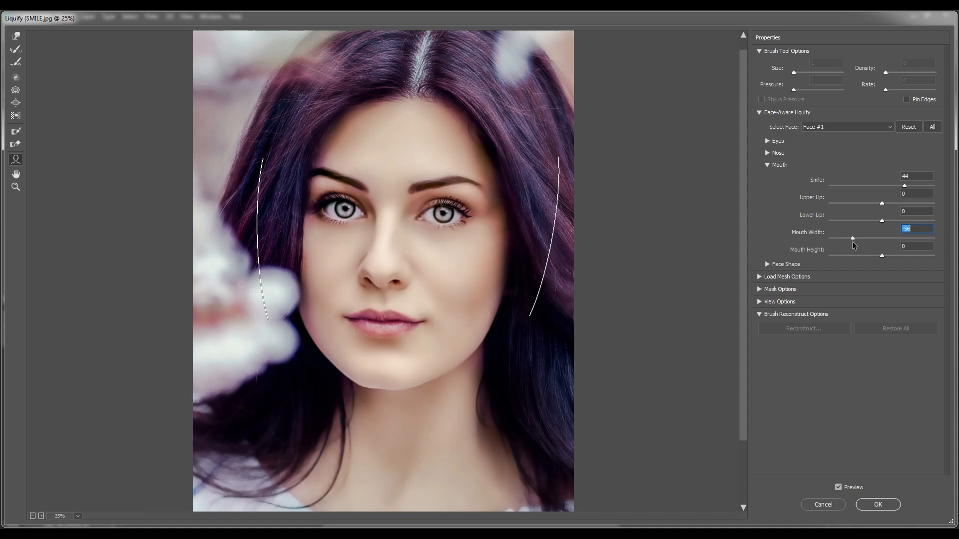
mouse_move(882, 255)
left_mouse_down()
mouse_move(849, 256)
mouse_move(942, 256)
mouse_move(869, 269)
left_mouse_up()
left_click(877, 505)
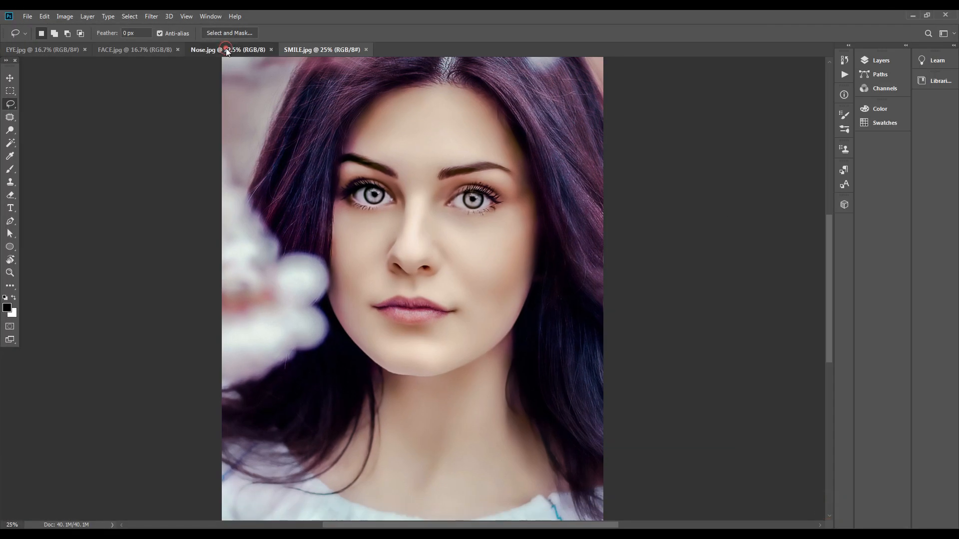
Switch to the Nose.jpg image and open it in the Liquify filter.
left_click(226, 50)
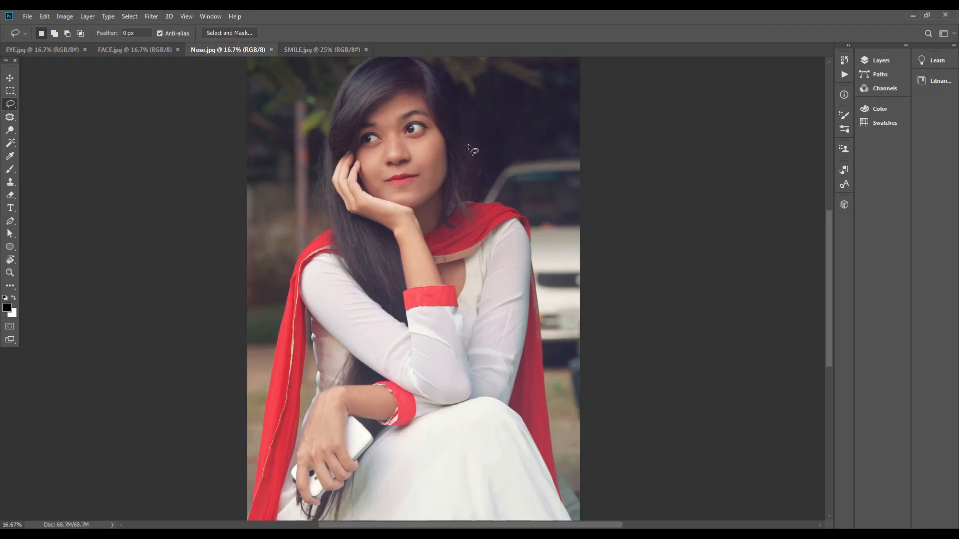
key("ctrl+plus")
left_click_drag(462, 154, 426, 324)
left_click_drag(413, 264, 388, 283)
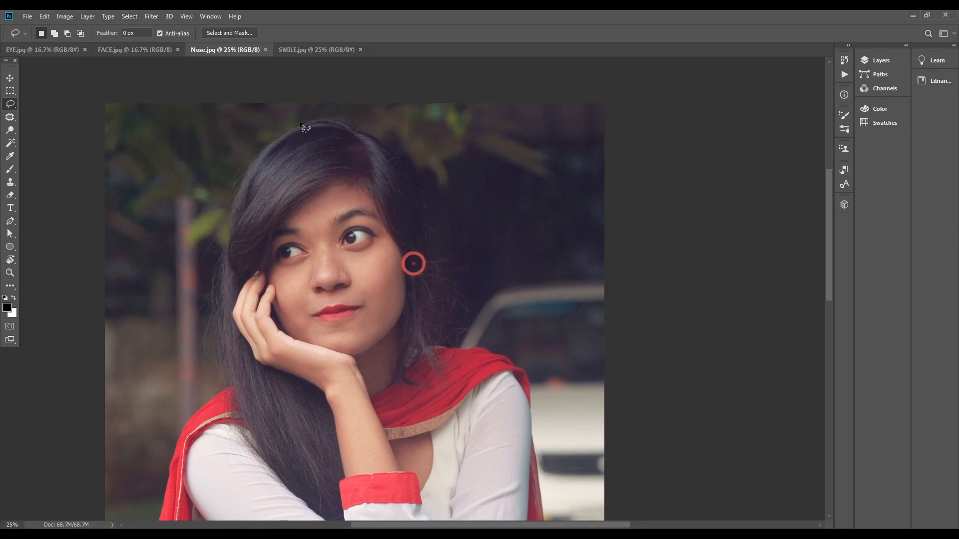
left_click(150, 17)
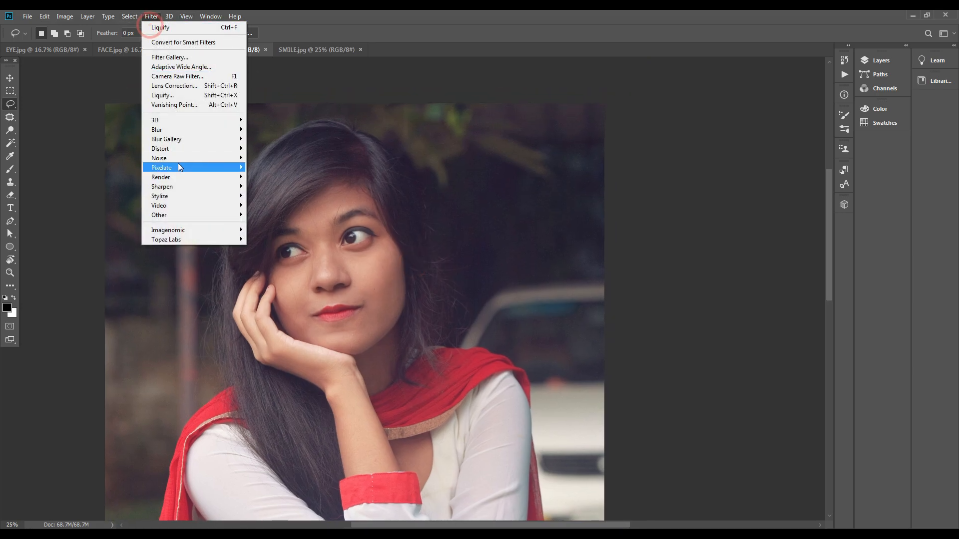
left_click(177, 98)
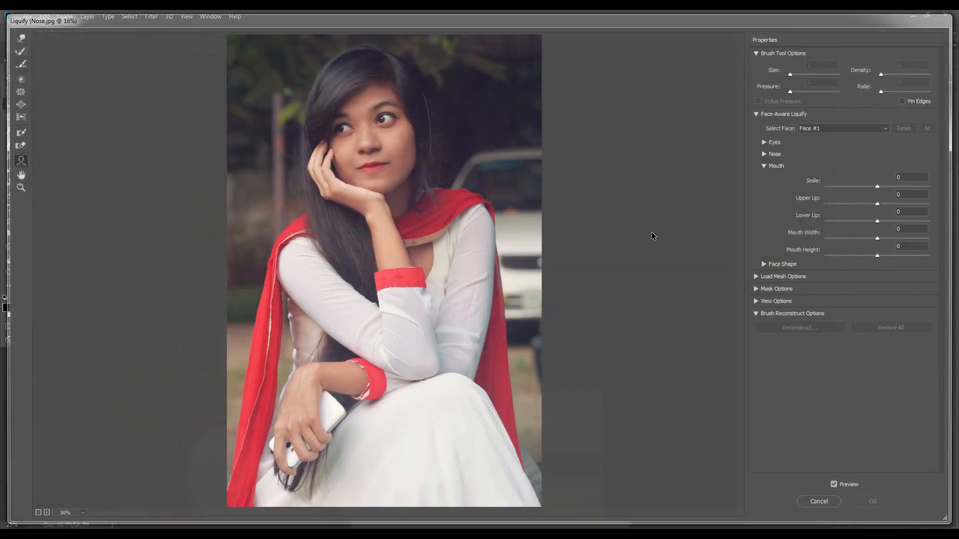
Set the woman's Smile to 27, Upper Lip to 100 and Lower Lip to -65.
key("ctrl+plus")
key("ctrl+plus")
left_click_drag(549, 353, 551, 386)
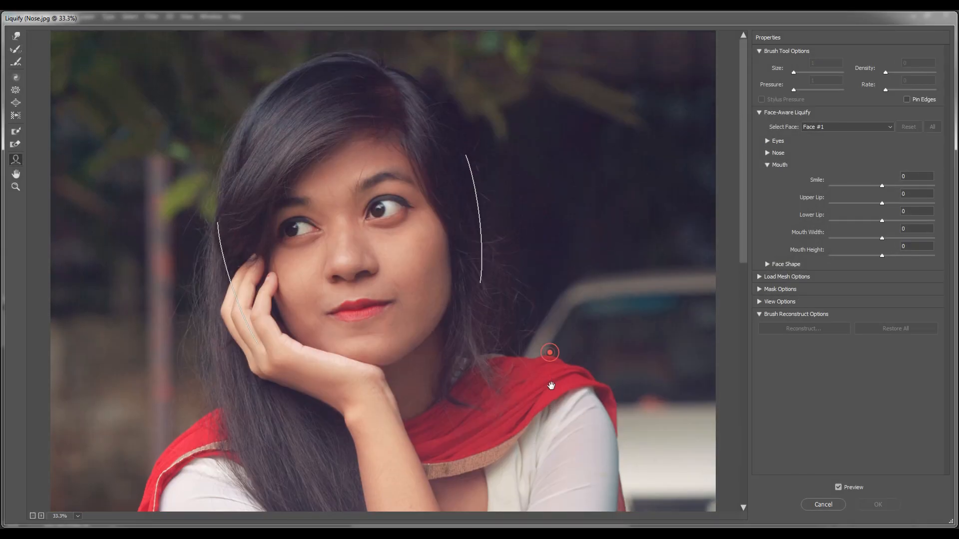
mouse_move(882, 187)
left_mouse_down()
mouse_move(864, 193)
mouse_move(898, 187)
left_mouse_up()
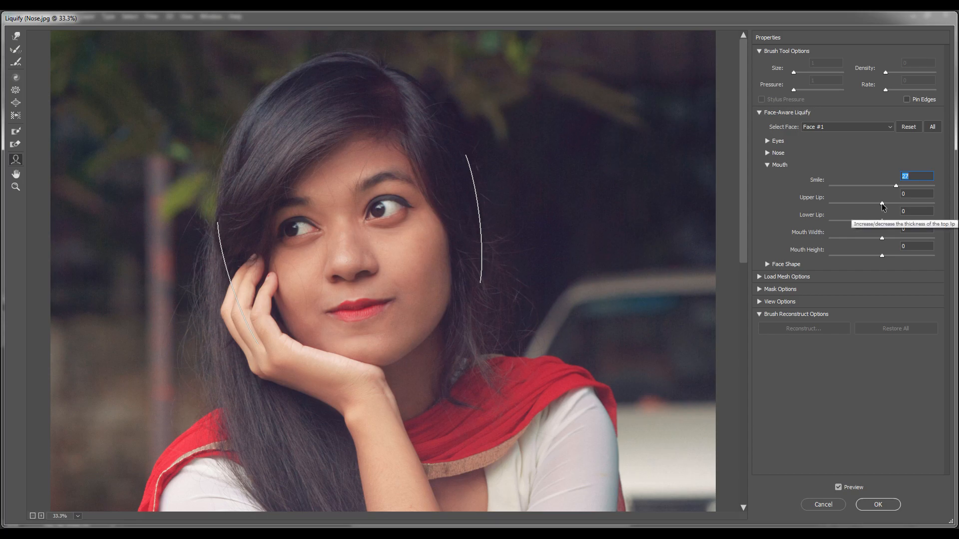
left_click_drag(882, 204, 949, 199)
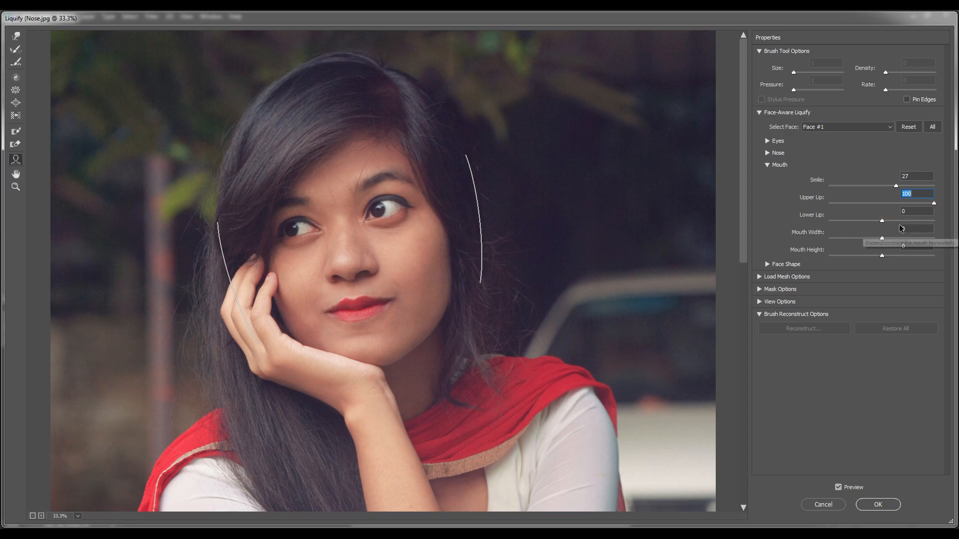
left_click_drag(881, 220, 852, 223)
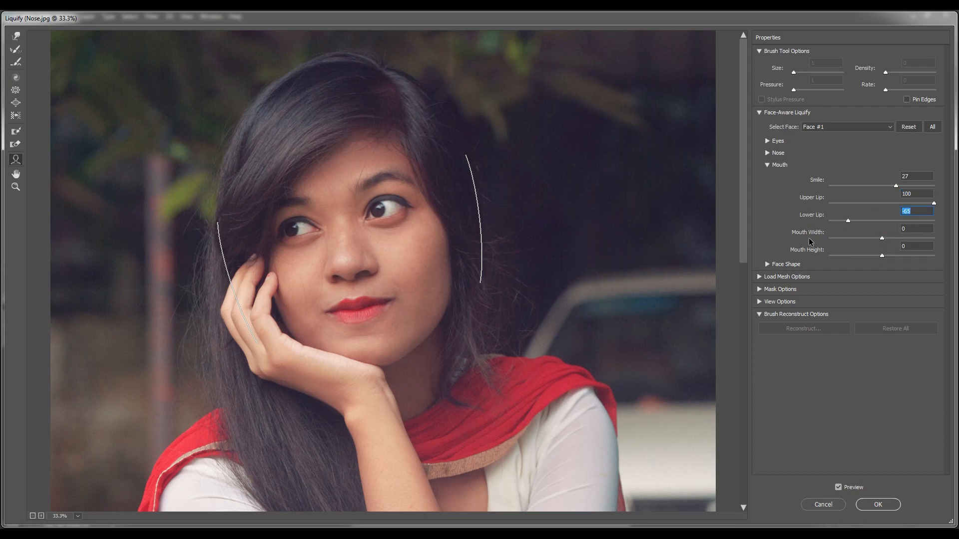
Widen the mouth with Mouth Width 44 and set Mouth Height to 2.
left_click_drag(883, 238, 920, 235)
left_click_drag(912, 236, 906, 241)
mouse_move(882, 255)
left_mouse_down()
mouse_move(857, 262)
mouse_move(886, 259)
left_mouse_up()
Toggle the preview repeatedly to compare the original mouth with the edited one.
left_click(838, 488)
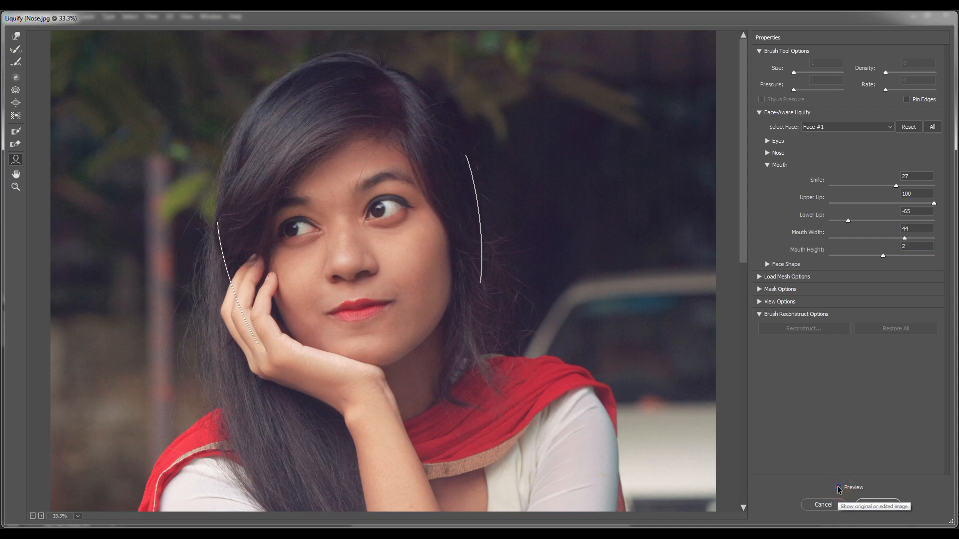
left_click(838, 488)
left_click(839, 487)
left_click(839, 487)
left_click(838, 487)
left_click(839, 487)
left_click(838, 487)
left_click(838, 488)
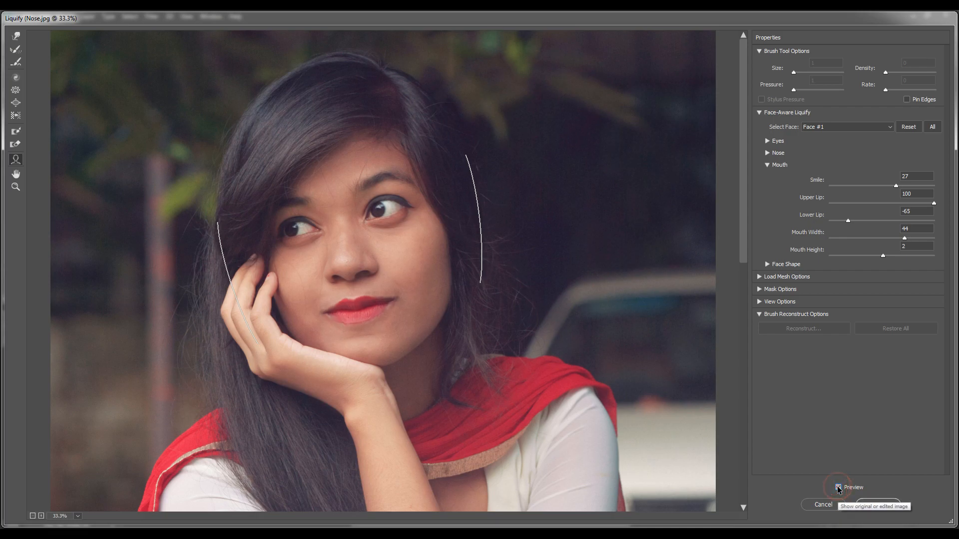
left_click(838, 487)
left_click(838, 487)
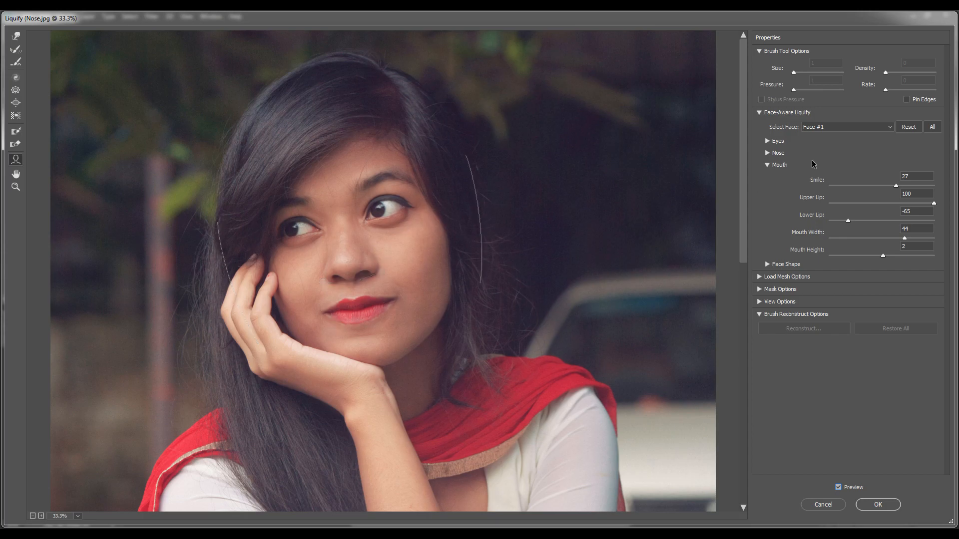
Collapse the Mouth settings, expand the Nose settings, and set Nose Height to -32.
left_click(767, 165)
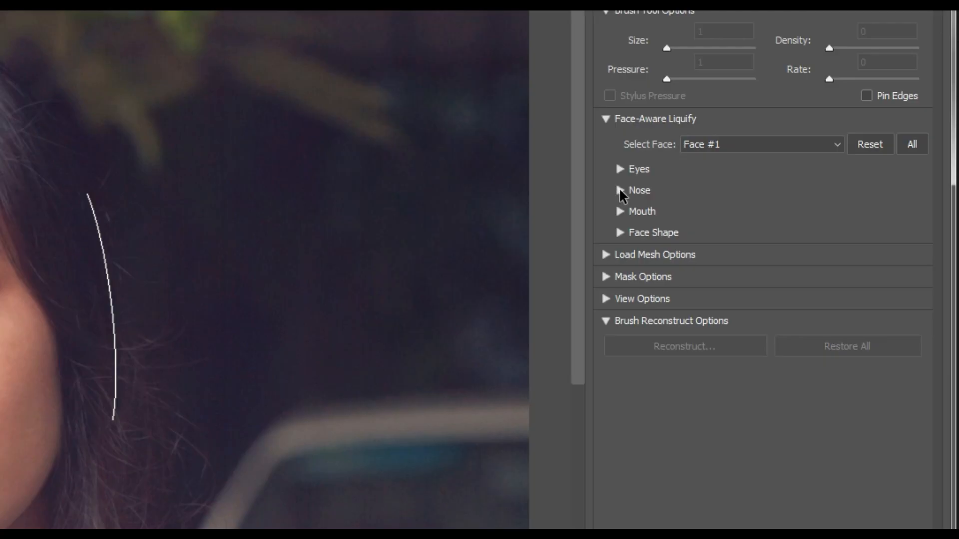
left_click(619, 190)
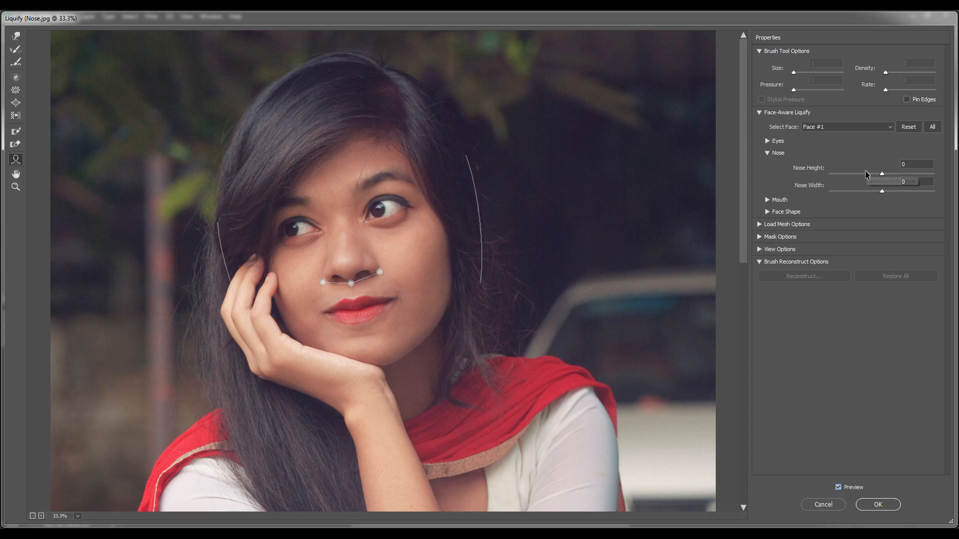
left_click_drag(882, 174, 875, 175)
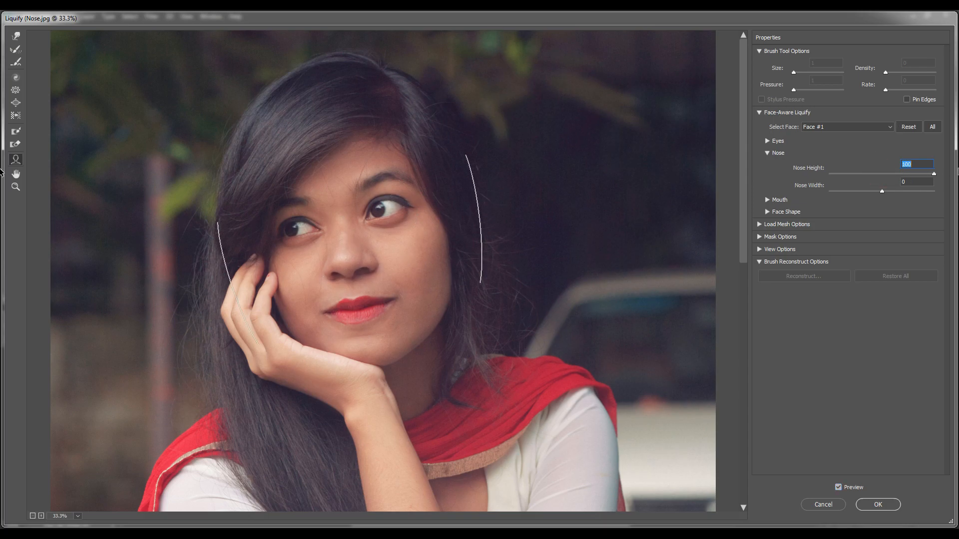
left_click_drag(825, 178, 874, 181)
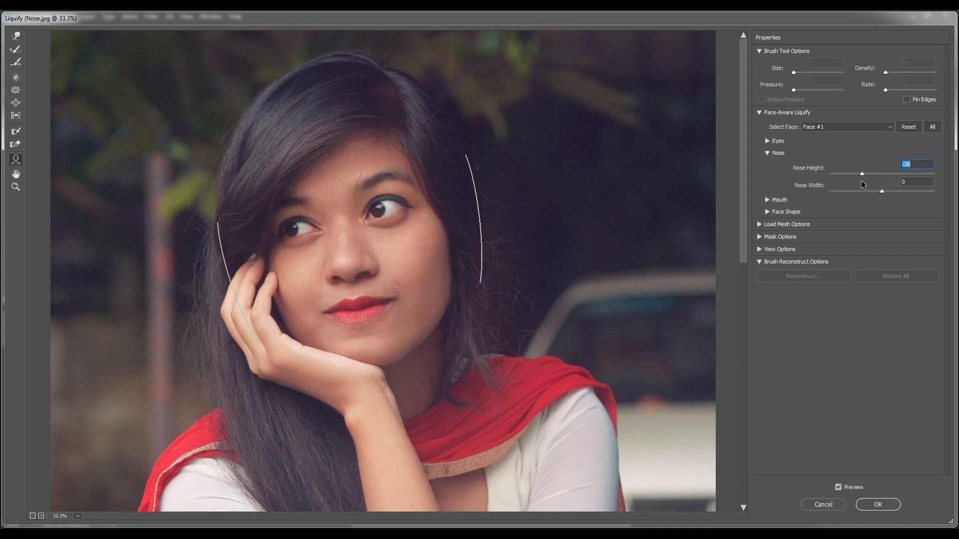
mouse_move(357, 252)
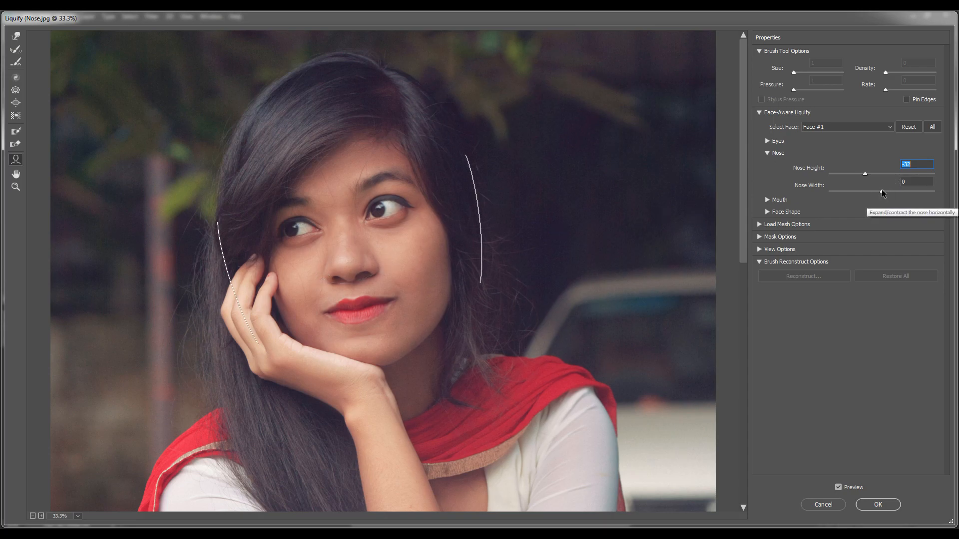
Narrow the nose with a negative Nose Width, trying values as low as -85, and collapse the Nose settings.
mouse_move(882, 191)
left_mouse_down()
mouse_move(859, 190)
mouse_move(893, 189)
mouse_move(802, 192)
mouse_move(896, 189)
left_mouse_up()
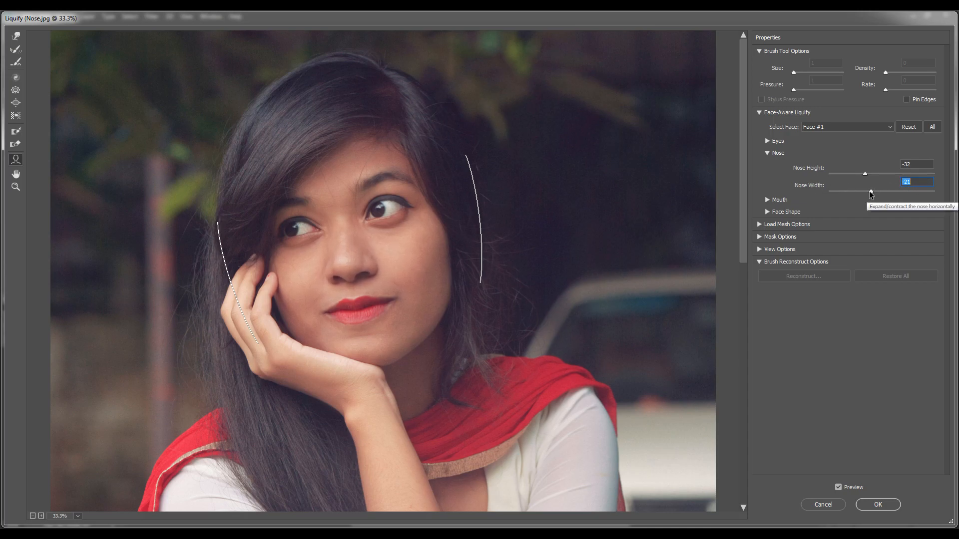
left_click(872, 190)
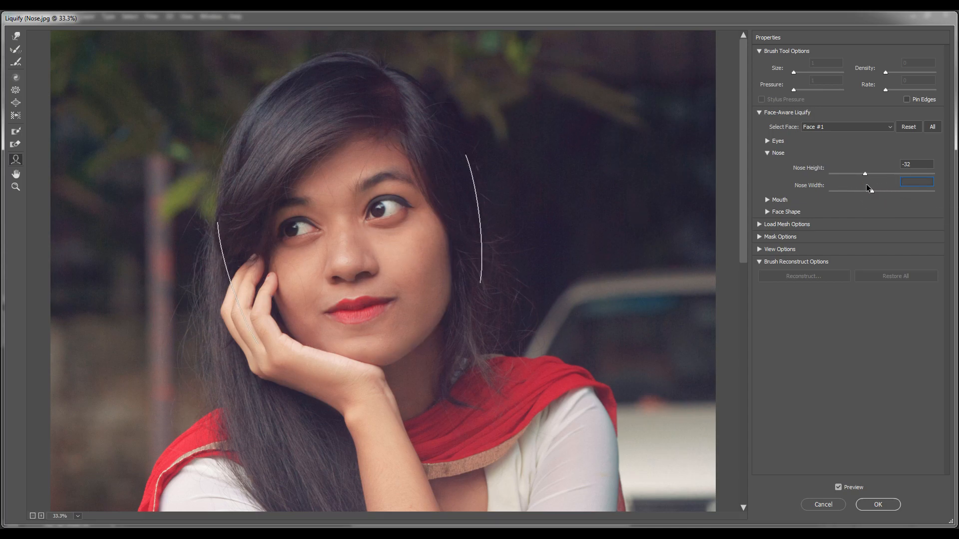
left_click_drag(833, 187, 875, 188)
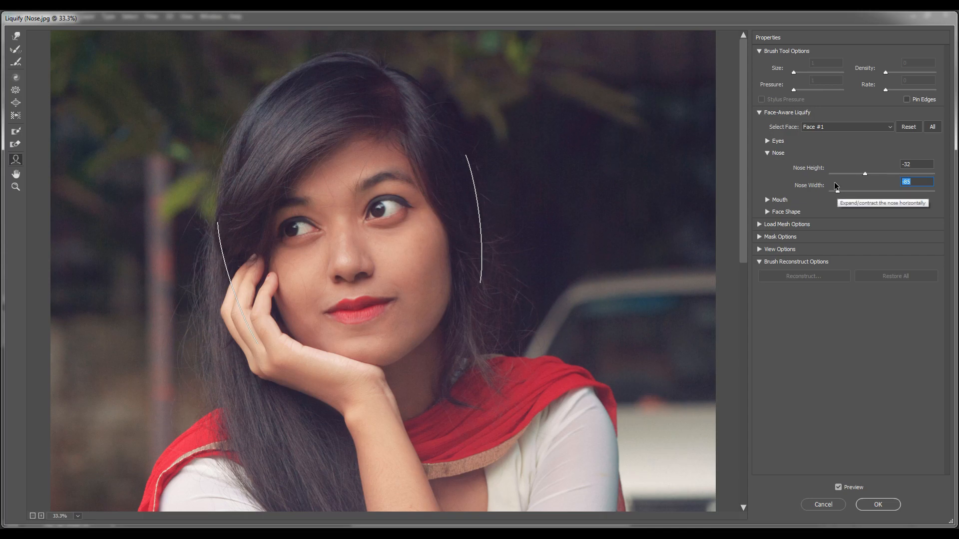
left_click(767, 153)
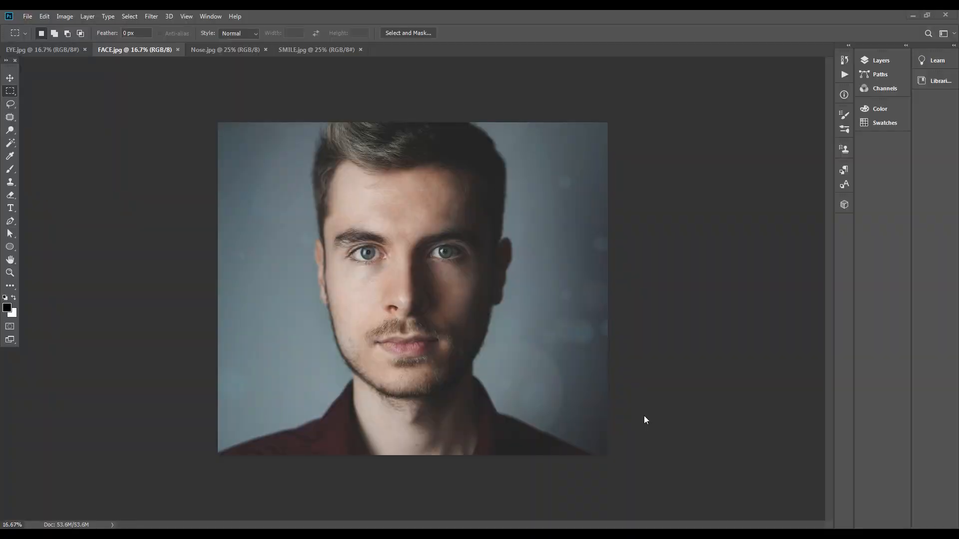
Open the FACE.jpg portrait in the Liquify filter.
left_click(150, 16)
left_click(170, 95)
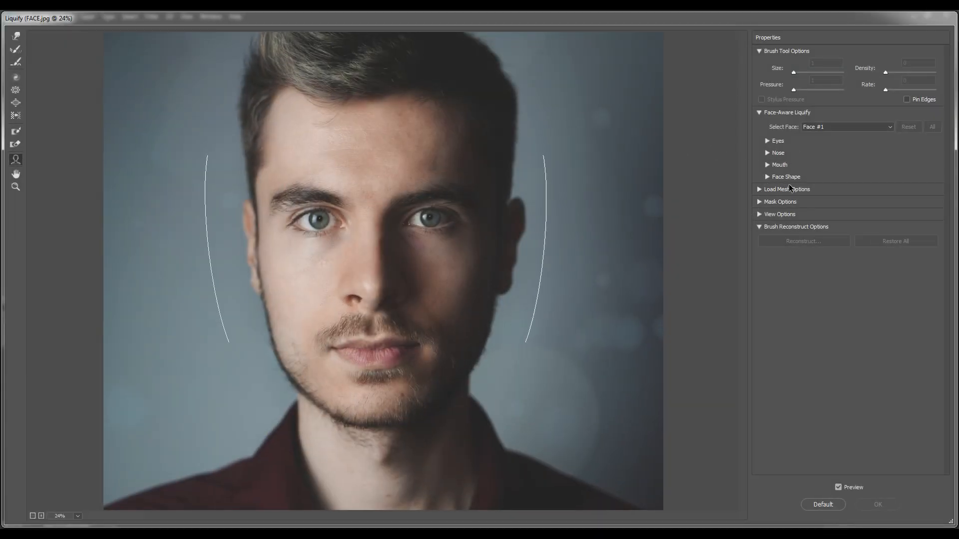
key("ctrl+minus")
key("ctrl+plus")
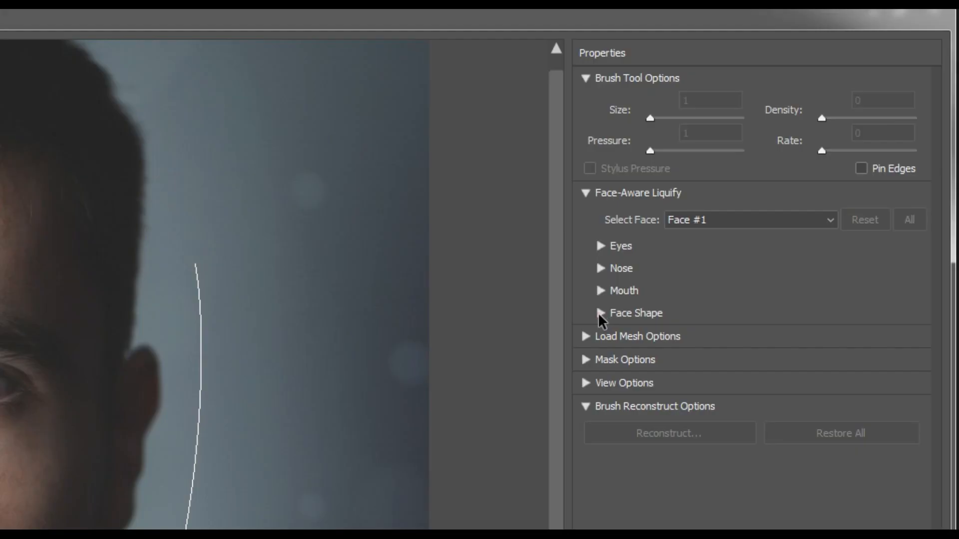
Expand Face Shape and set Forehead to -19, Chin Height to -31, Jawline to -38 and Face Width to about 19.
left_click(768, 178)
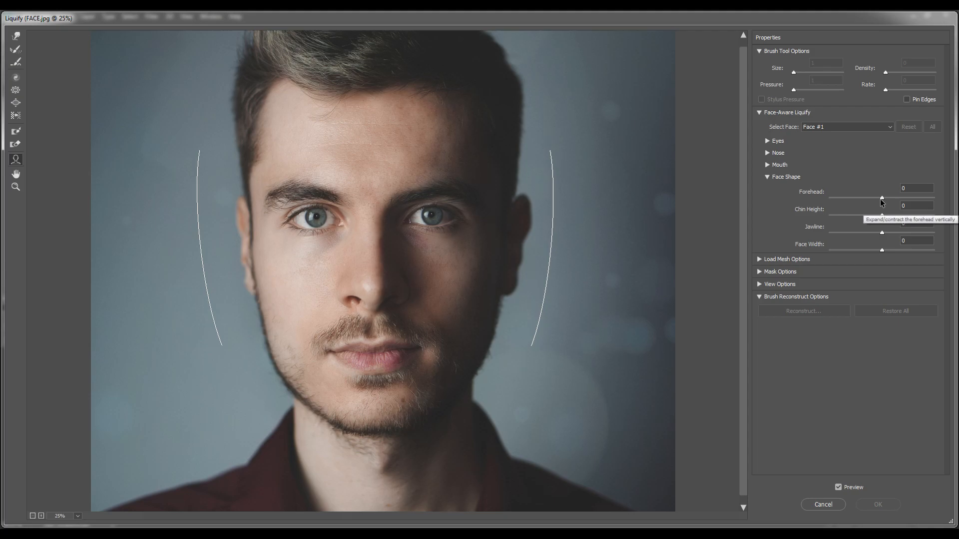
left_click(882, 199)
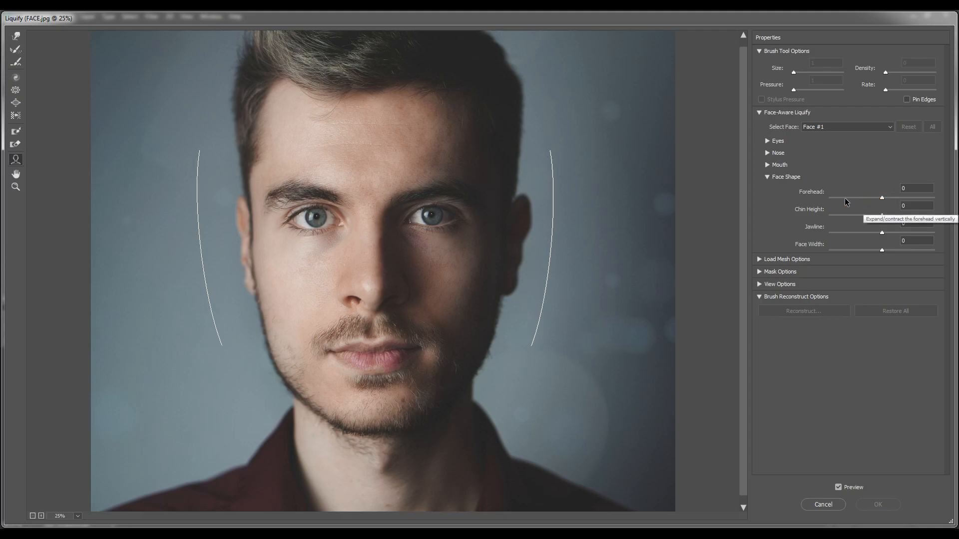
left_click_drag(882, 199, 891, 248)
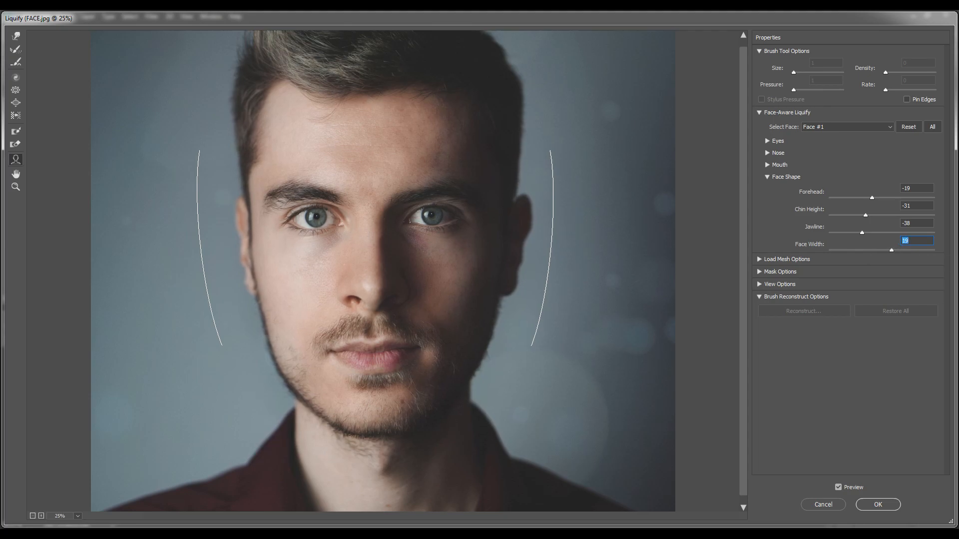
Discard the Liquify changes to FACE.jpg and open the EYE.jpg portrait in the Liquify filter.
left_click(829, 507)
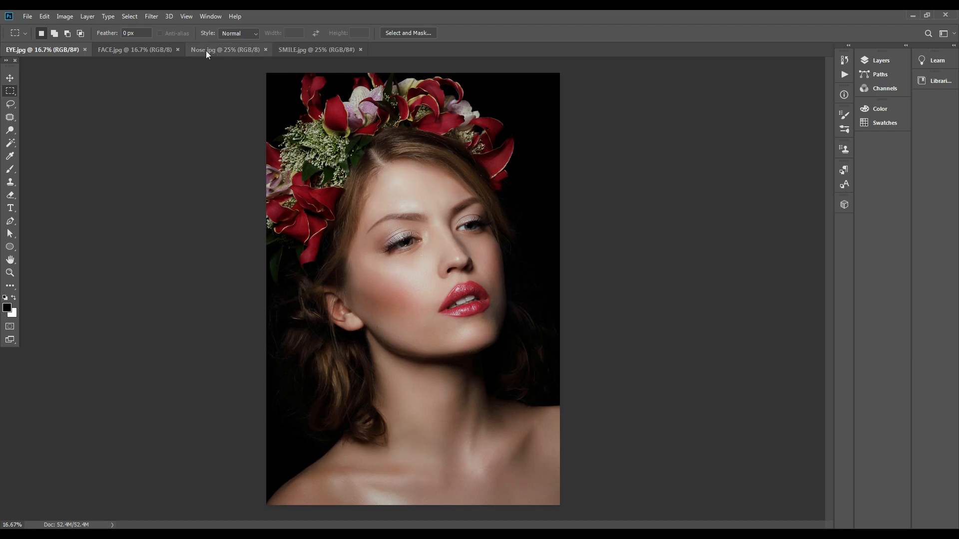
left_click(150, 16)
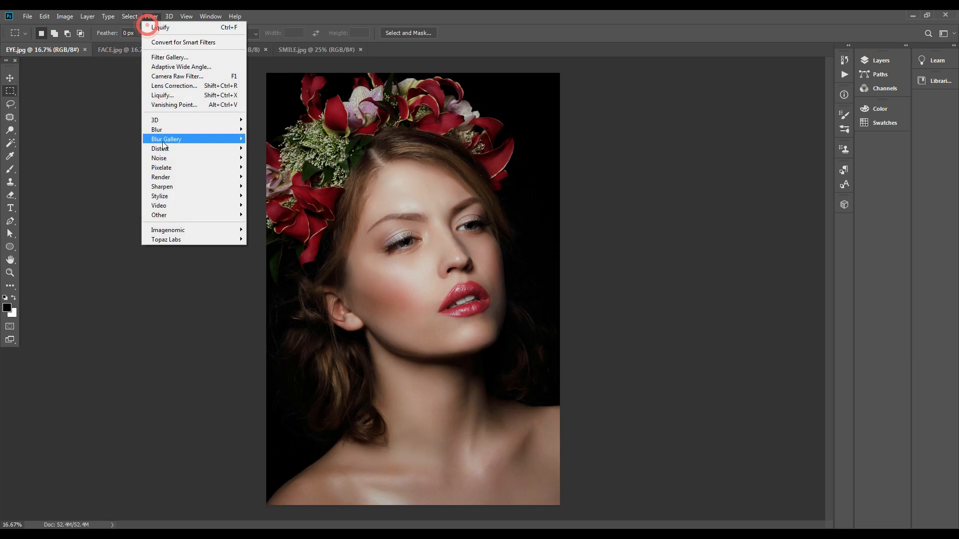
left_click(172, 96)
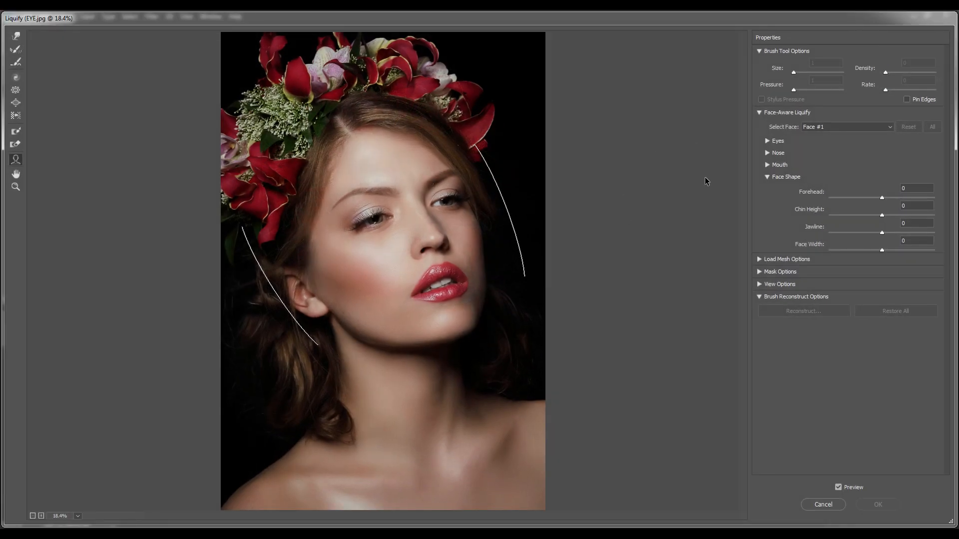
Collapse the Face Shape settings and expand the Eyes settings for the woman's face.
key("ctrl+plus")
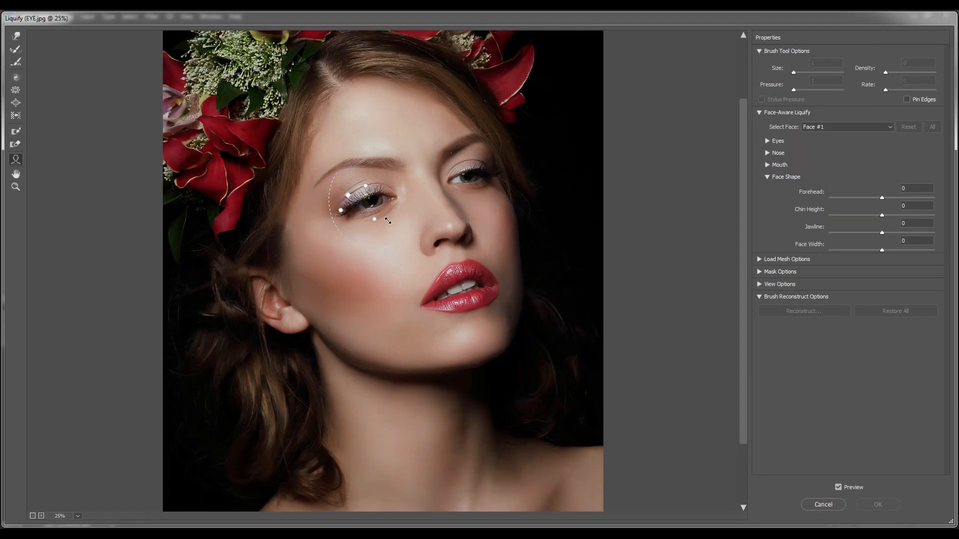
key("ctrl+plus")
mouse_move(427, 229)
left_mouse_down()
mouse_move(428, 302)
mouse_move(379, 270)
left_mouse_up()
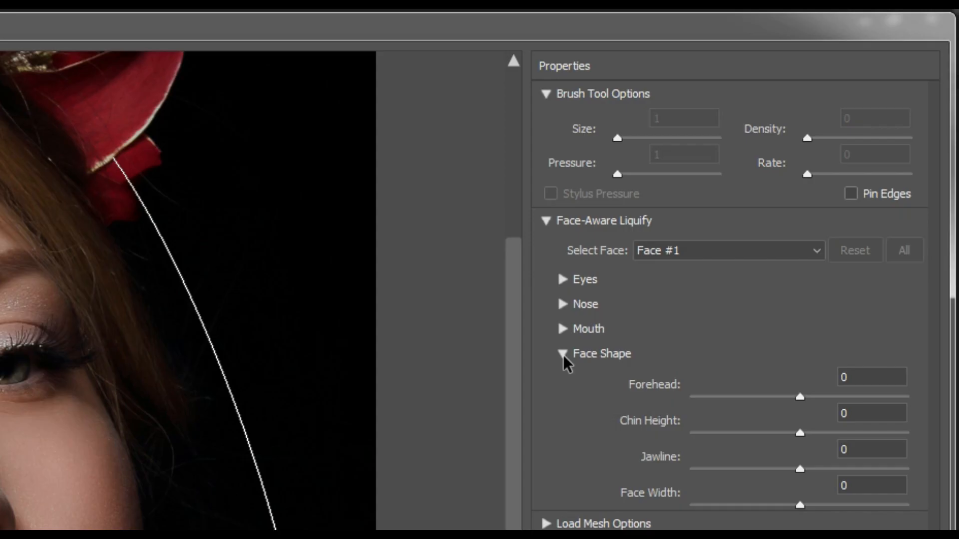
left_click(767, 178)
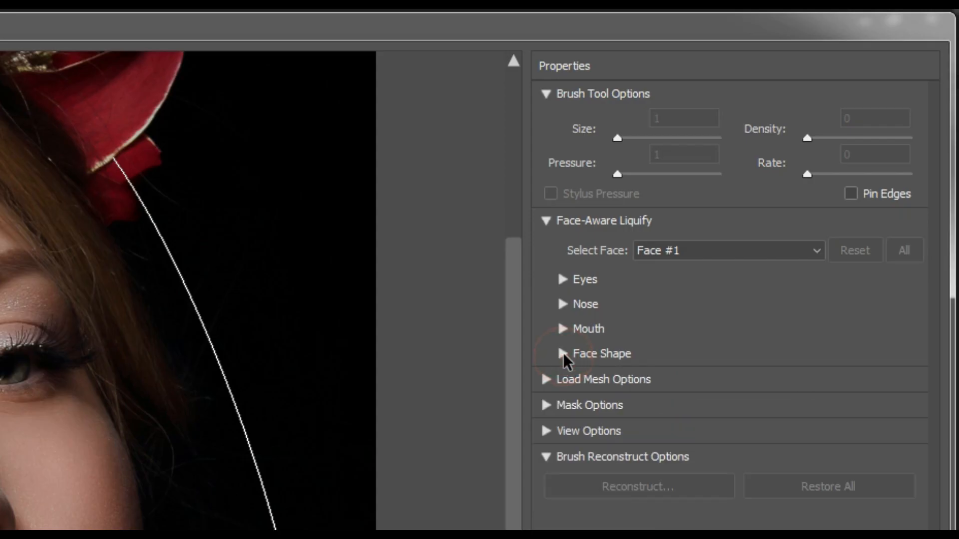
left_click(563, 279)
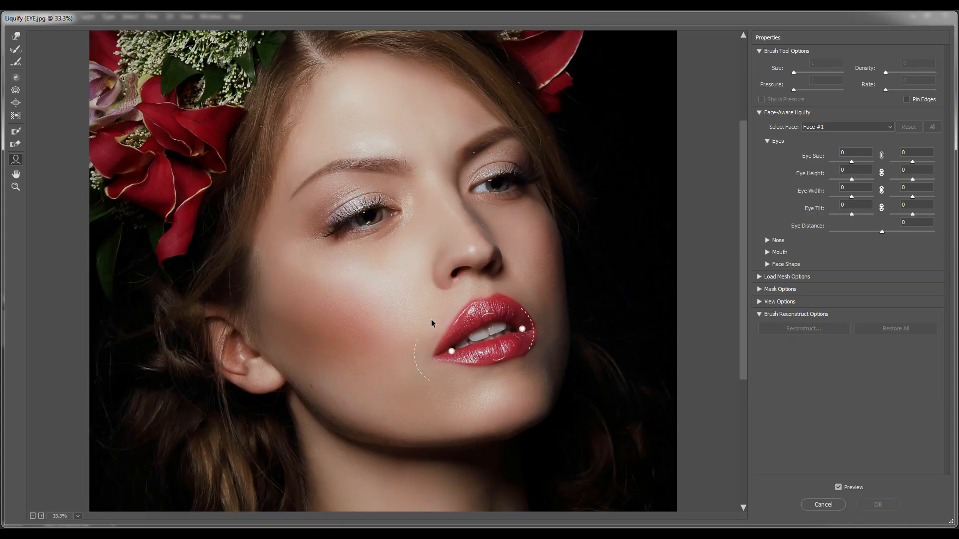
Enlarge both eyes by setting Eye Size to 38 for the left eye and 45 for the right.
key("ctrl+minus")
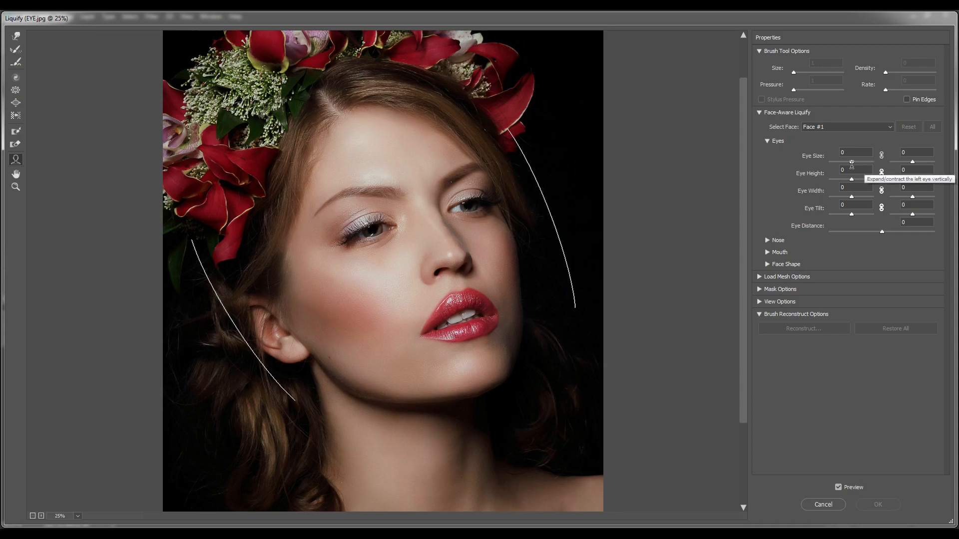
mouse_move(851, 162)
left_mouse_down()
mouse_move(863, 161)
mouse_move(829, 161)
mouse_move(865, 161)
mouse_move(823, 160)
mouse_move(874, 162)
mouse_move(823, 165)
mouse_move(859, 160)
left_mouse_up()
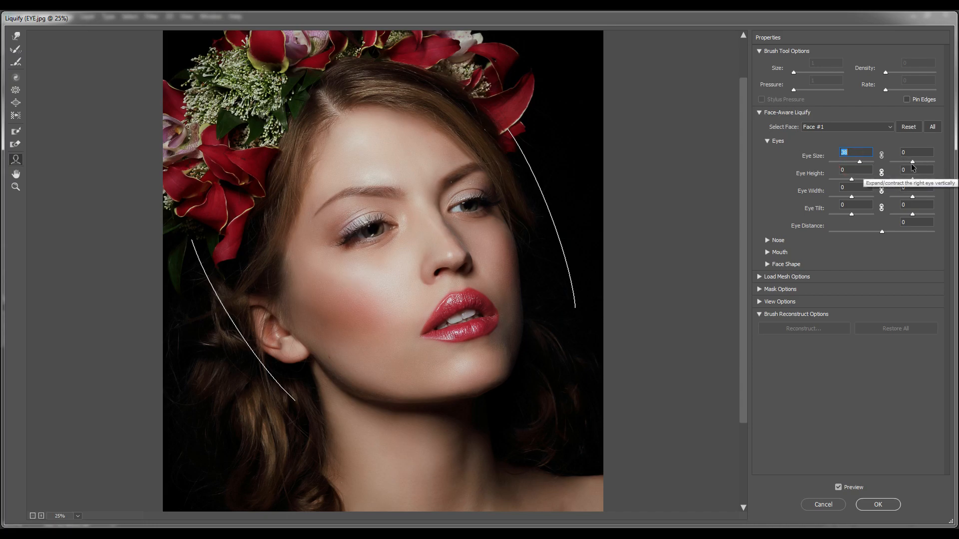
mouse_move(913, 162)
left_mouse_down()
mouse_move(930, 160)
mouse_move(915, 158)
left_mouse_up()
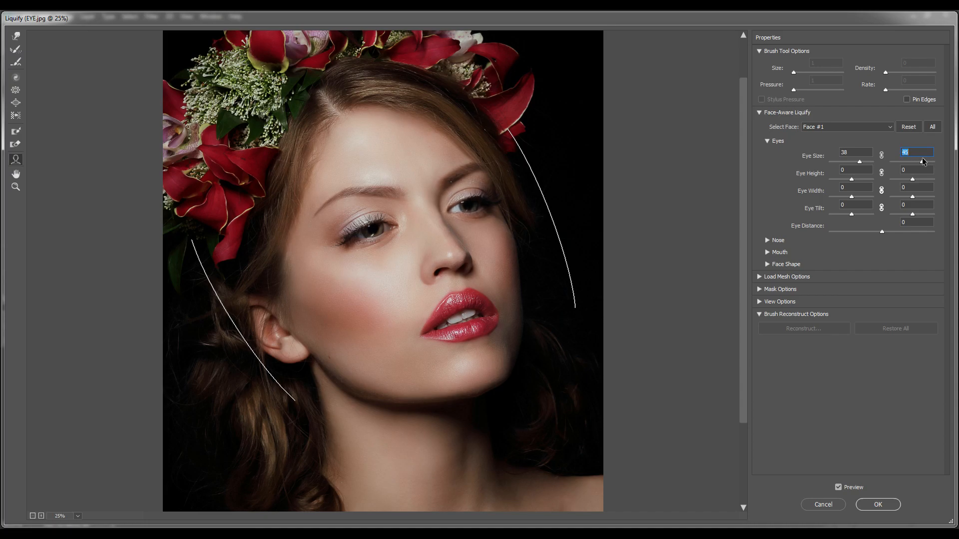
Try extreme left Eye Height values such as -100, and set Eye Height to 10 for the left eye and 13 for the right.
left_click(852, 179)
left_click_drag(844, 178, 805, 176)
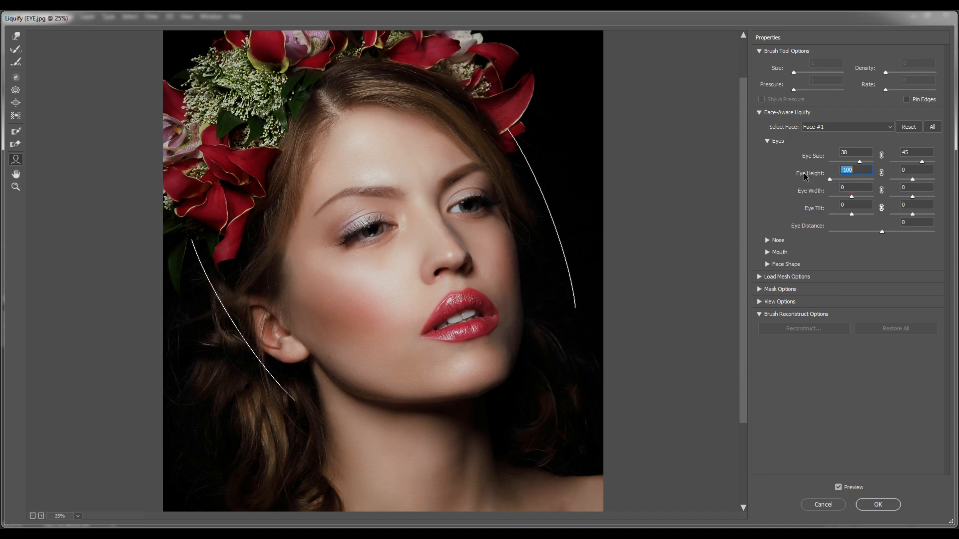
left_click(857, 180)
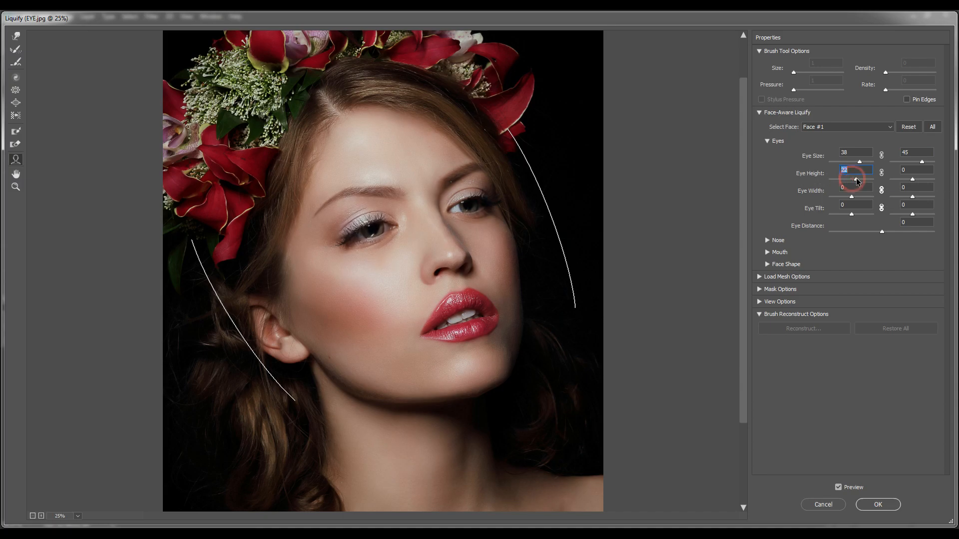
left_click(914, 179)
Try adjusting the left eye's Eye Width and Eye Tilt, and reset Eye Tilt to 0.
mouse_move(852, 198)
left_mouse_down()
mouse_move(889, 192)
mouse_move(870, 198)
mouse_move(890, 204)
mouse_move(833, 197)
mouse_move(860, 193)
mouse_move(841, 218)
mouse_move(862, 215)
mouse_move(828, 212)
mouse_move(873, 215)
mouse_move(828, 214)
mouse_move(872, 215)
mouse_move(835, 212)
mouse_move(854, 215)
left_mouse_up()
key("ctrl+z")
type("0")
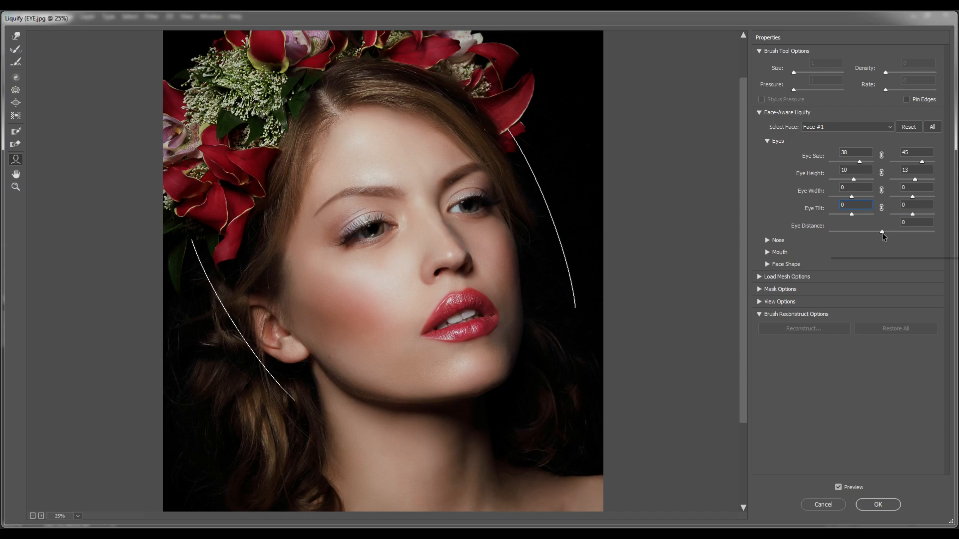
Bring the eyes closer together by setting Eye Distance to -61.
left_click_drag(882, 232, 849, 244)
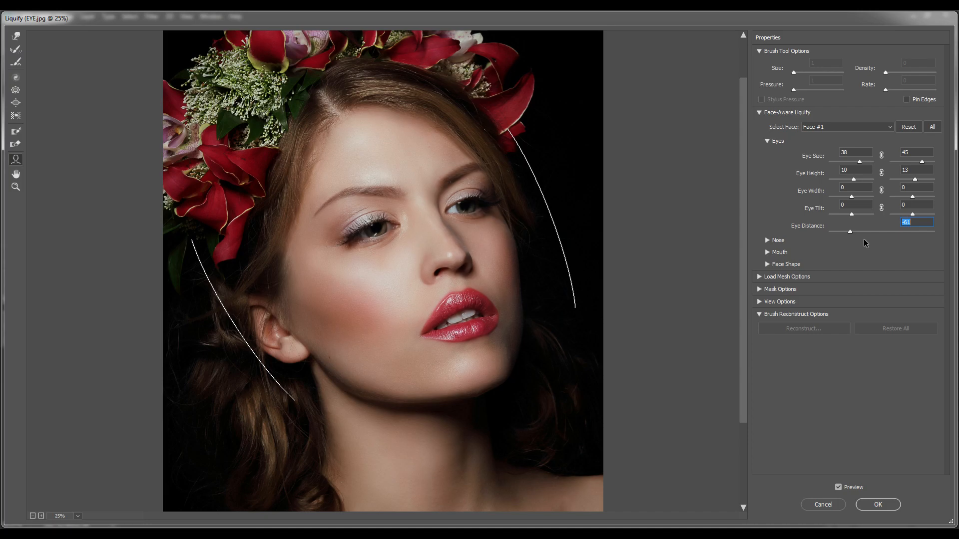